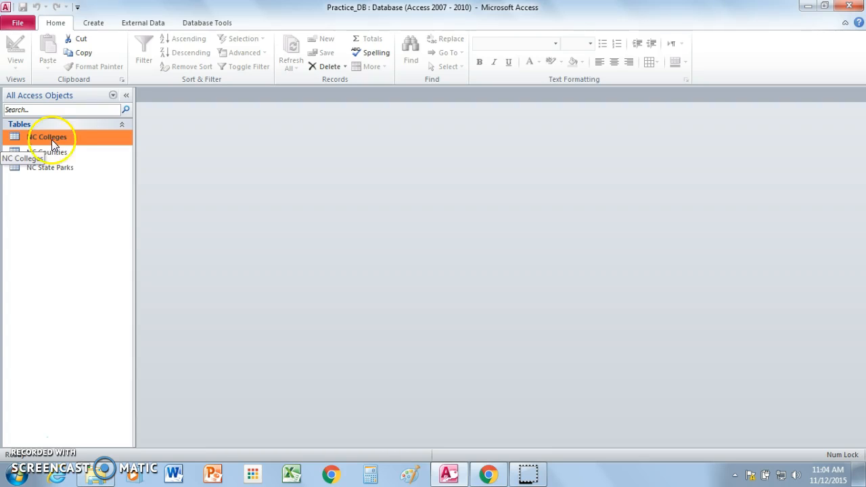
Open the NC Colleges table and switch it to Design View.
double_click(41, 137)
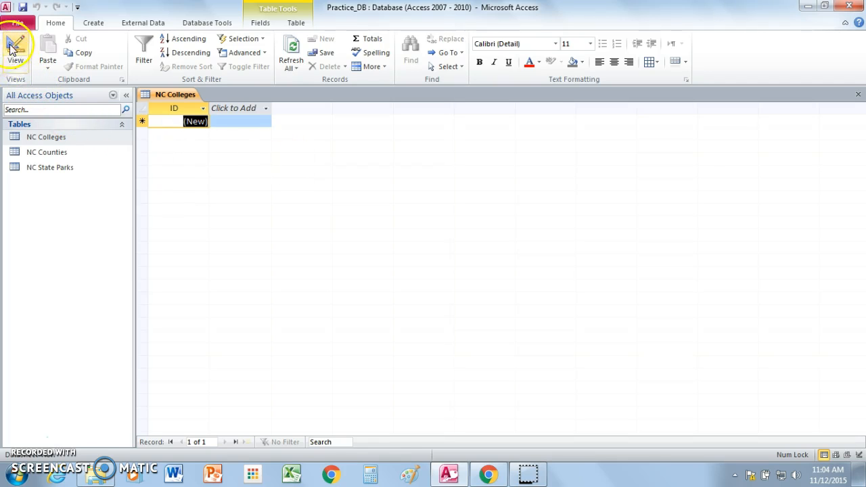
click(15, 69)
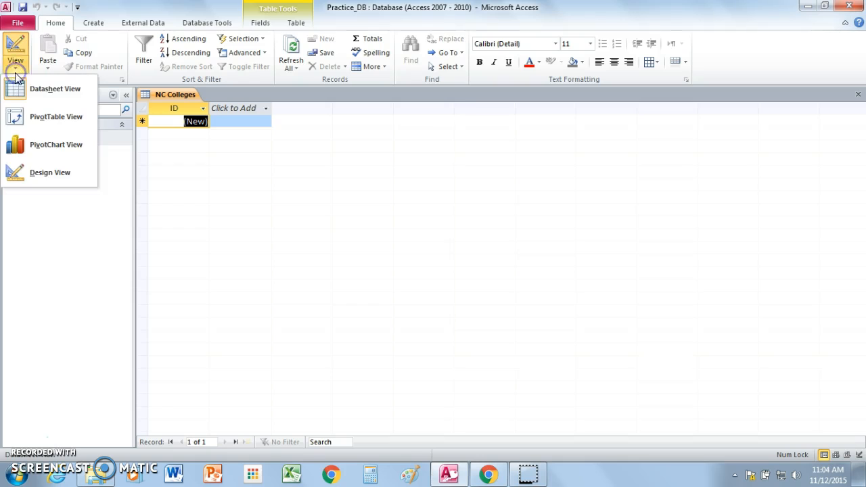
click(43, 174)
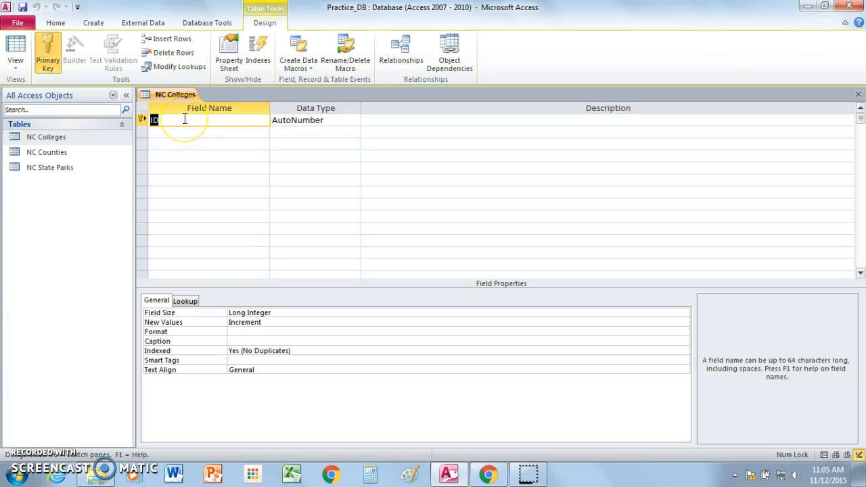
Add a field named College Name with the Text data type below the ID field.
click(217, 133)
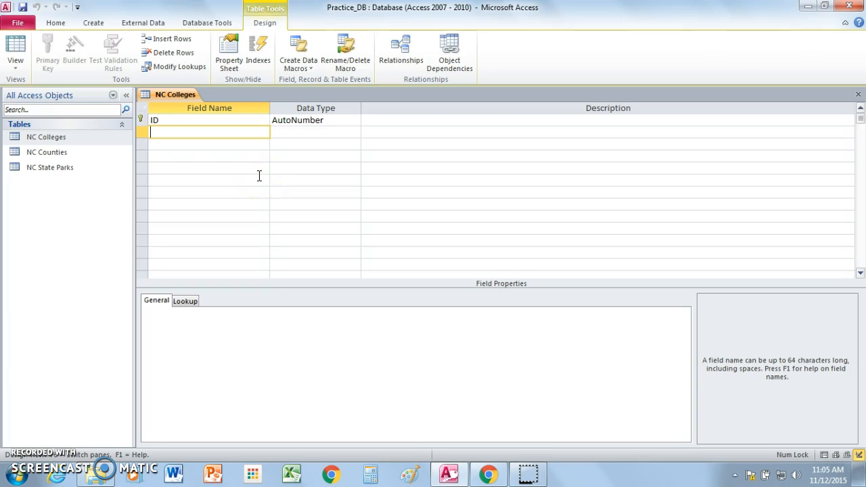
text(College Name)
click(244, 173)
click(294, 131)
click(308, 145)
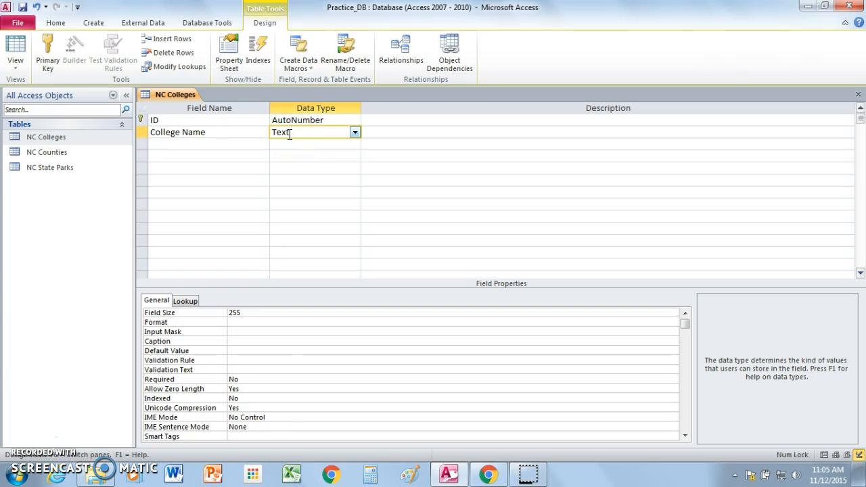
click(329, 130)
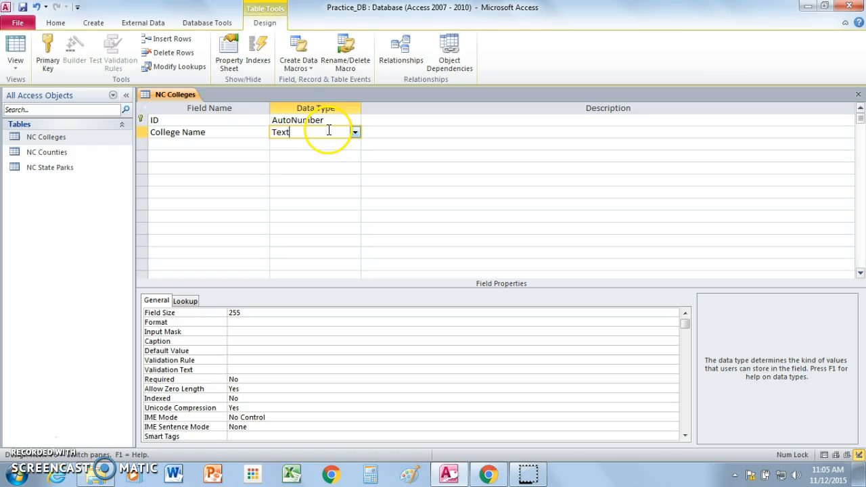
Add two more fields named Ownership and Type, both with the Text data type.
click(194, 144)
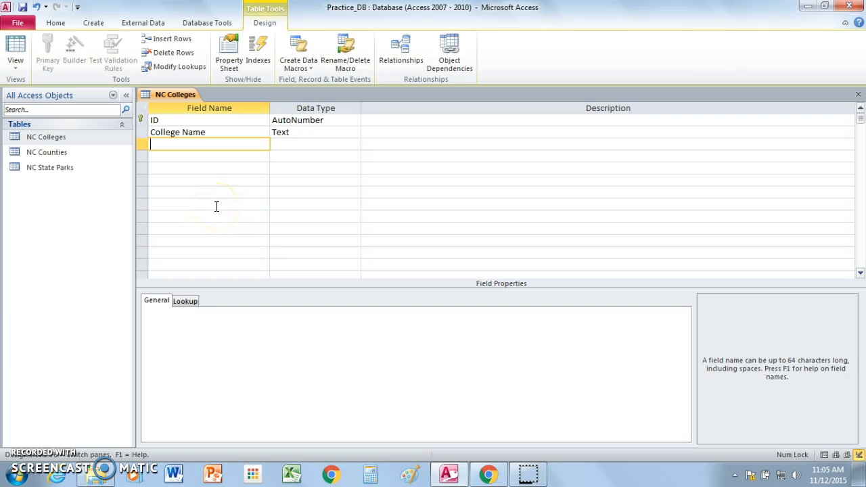
text(Ownership)
click(290, 145)
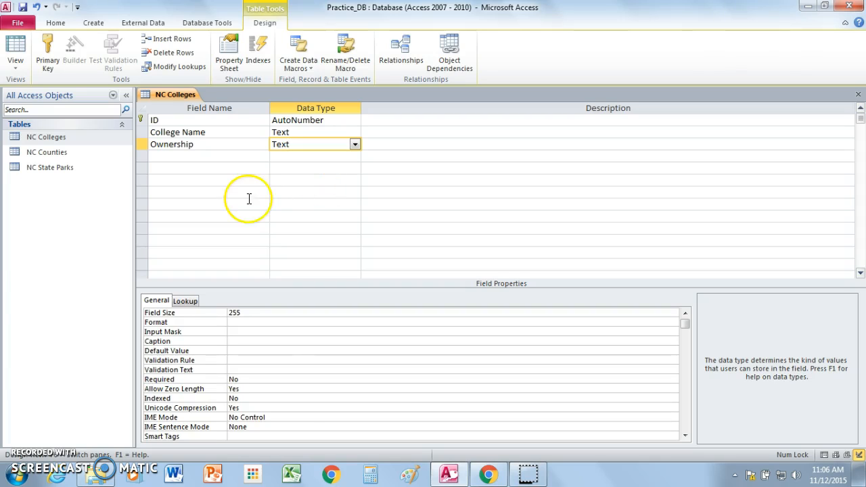
click(180, 157)
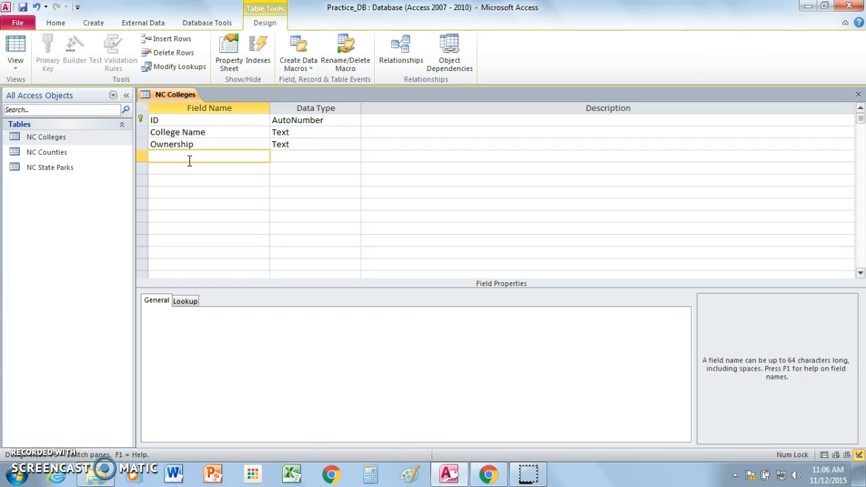
text(Type)
click(305, 156)
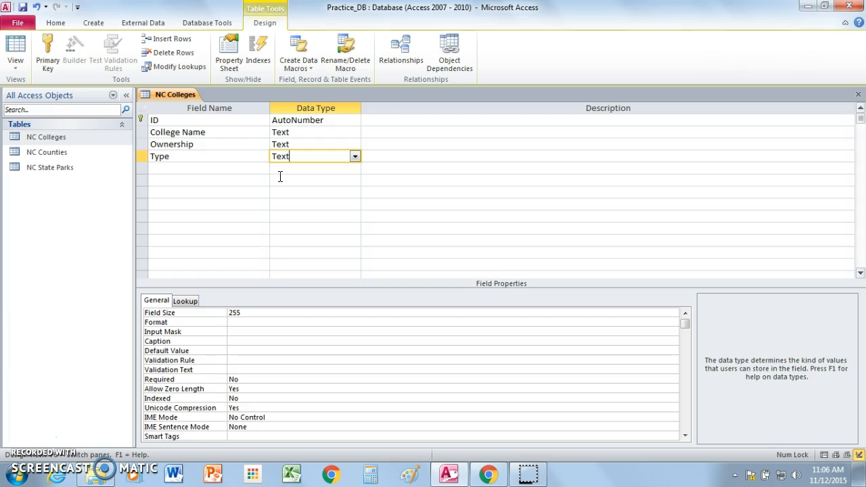
Add a field named Enrollment and set its data type to Number.
click(173, 169)
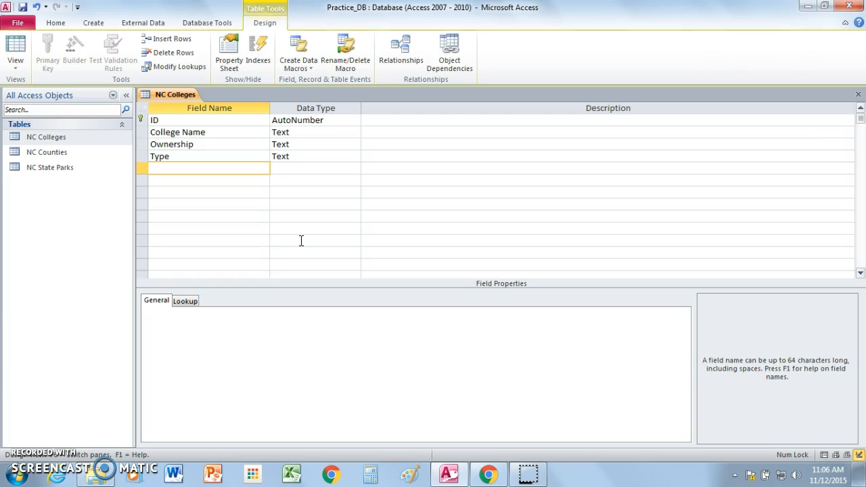
text(Enrollment)
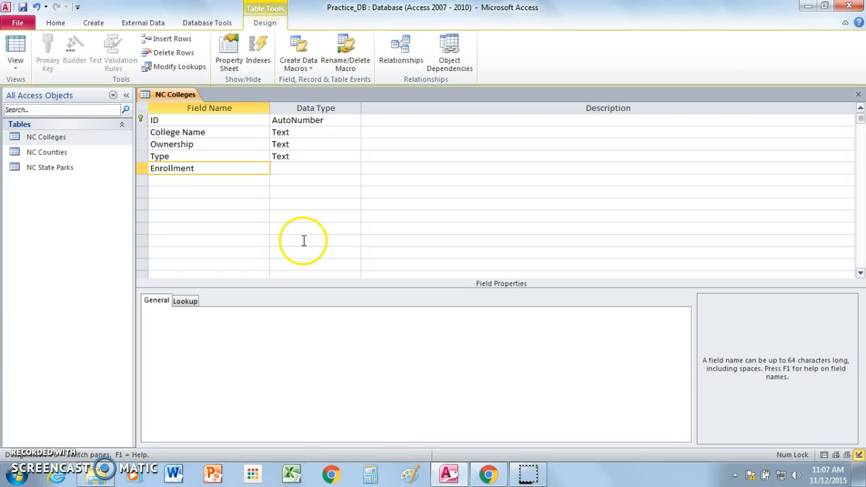
click(299, 168)
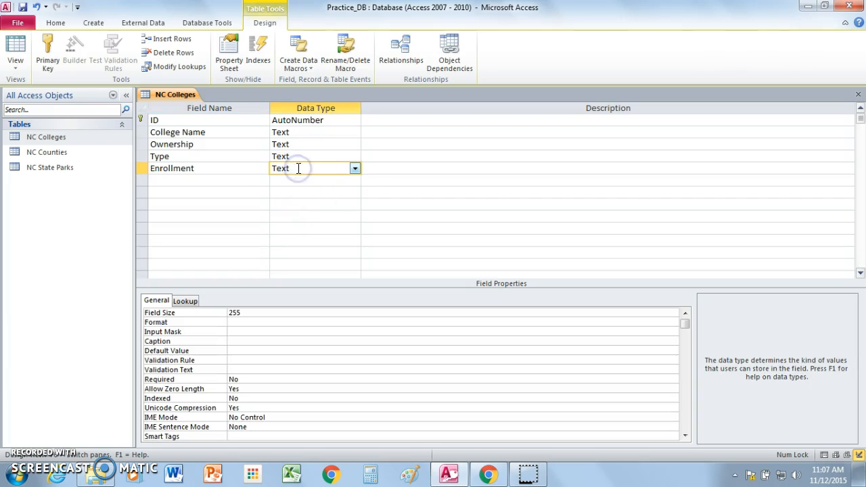
click(354, 168)
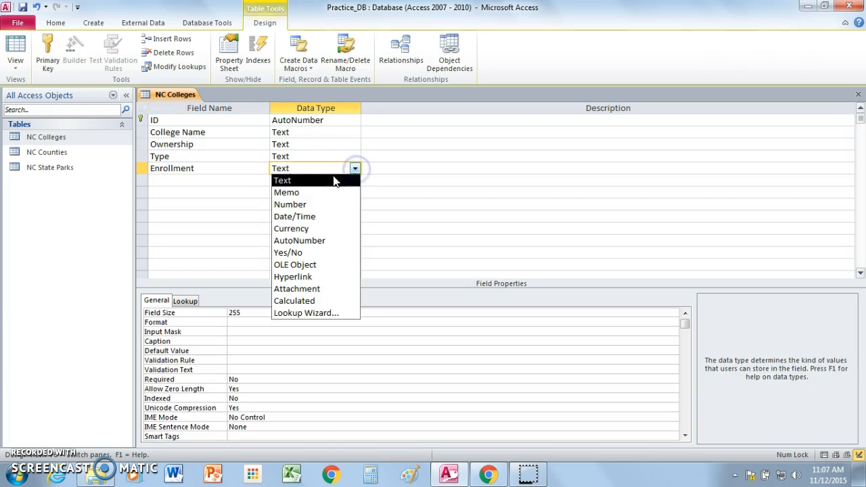
click(318, 204)
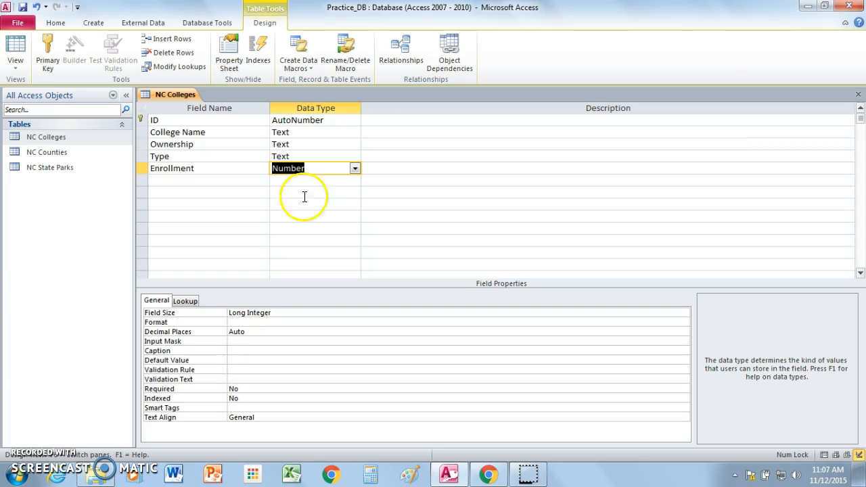
Add a field named In State and set its data type to Currency.
click(204, 182)
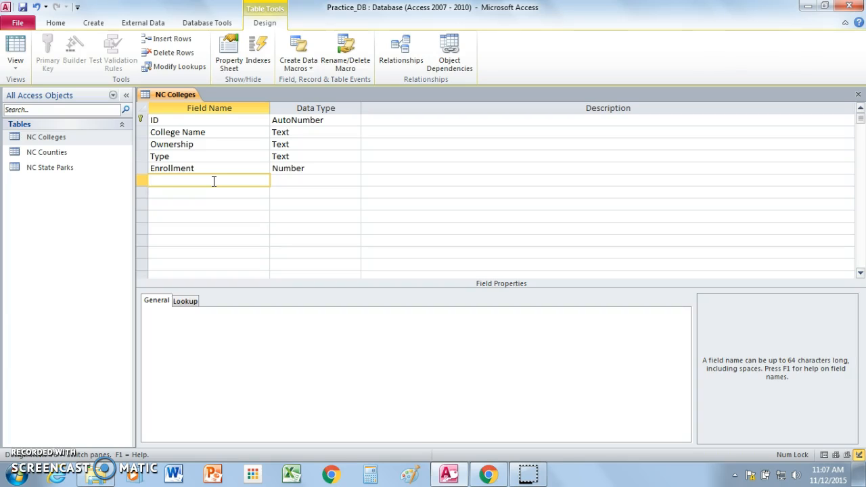
text(n State)
click(292, 180)
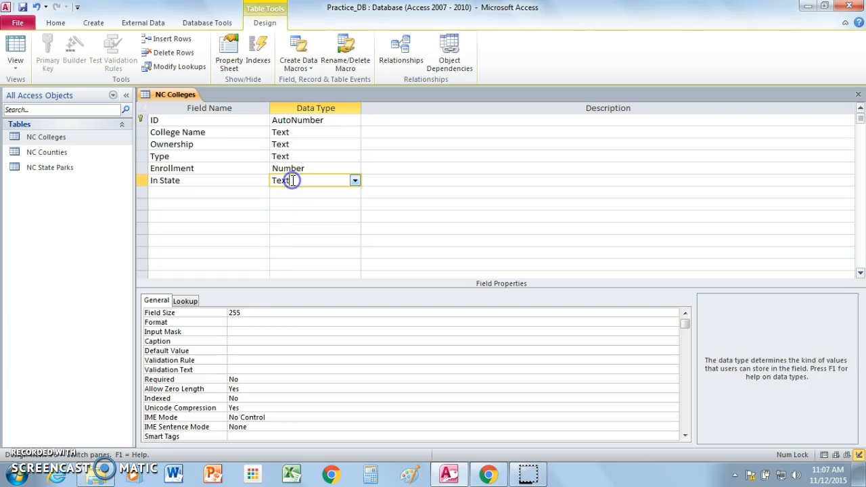
click(355, 181)
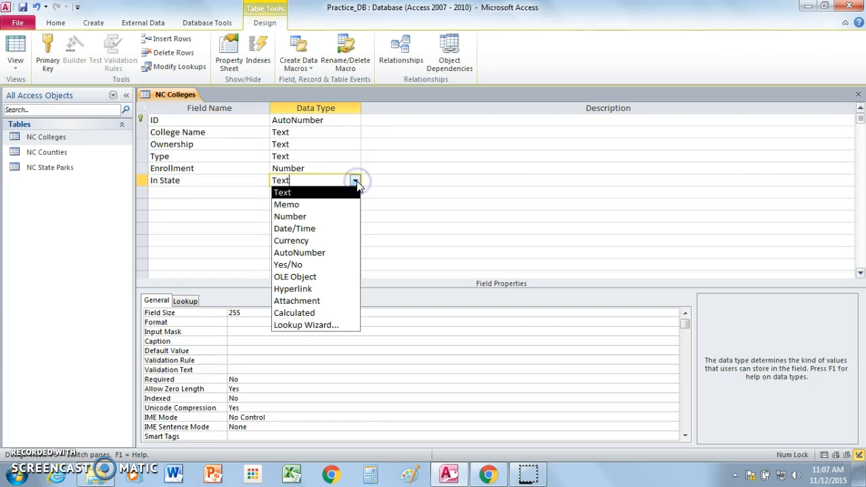
click(315, 241)
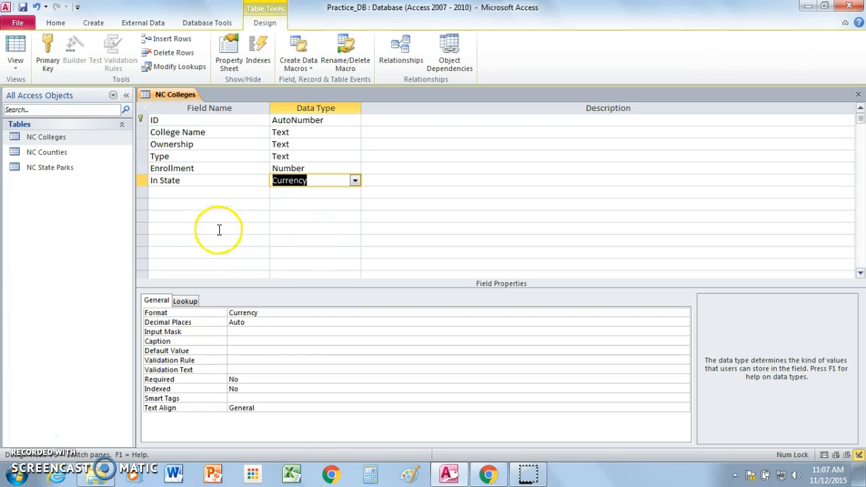
Add a field named Out of State and set its data type to Currency.
click(175, 192)
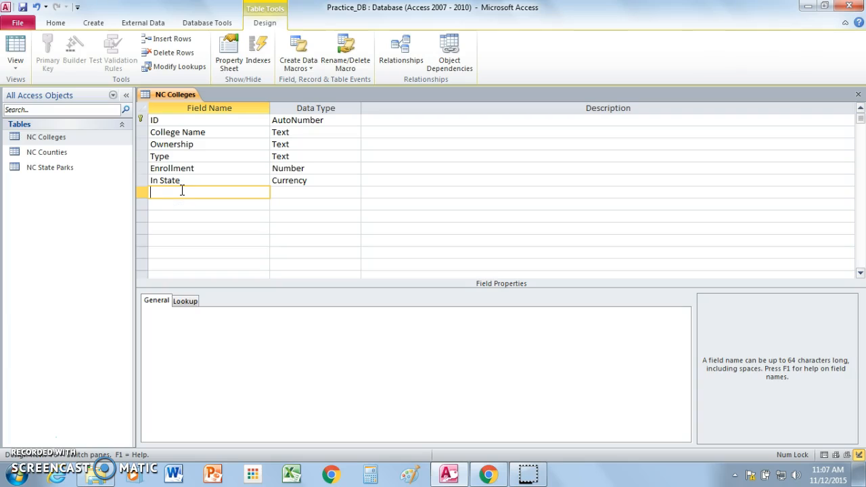
text(Out of State)
click(187, 198)
click(213, 194)
click(301, 197)
click(355, 194)
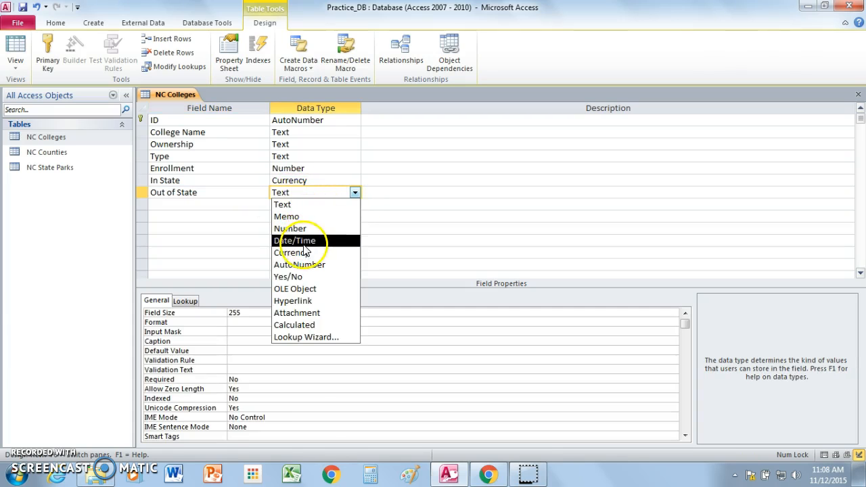
click(301, 252)
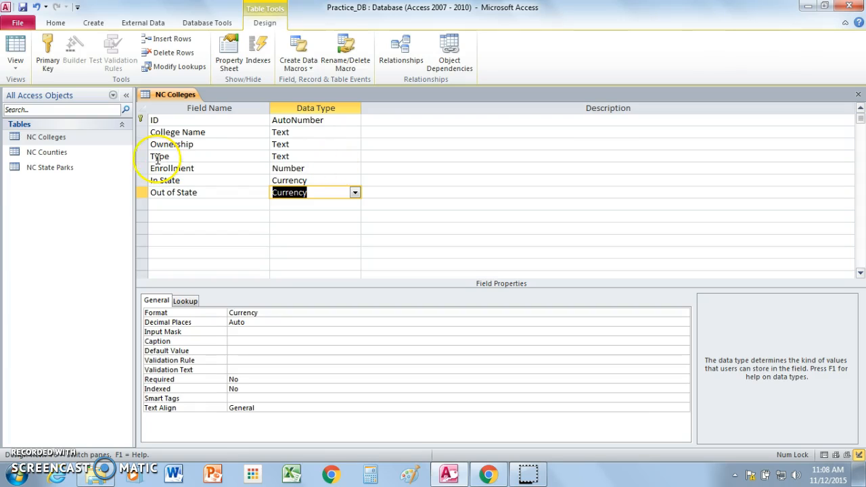
Switch the NC Colleges table to Datasheet View, saving the design changes.
click(15, 70)
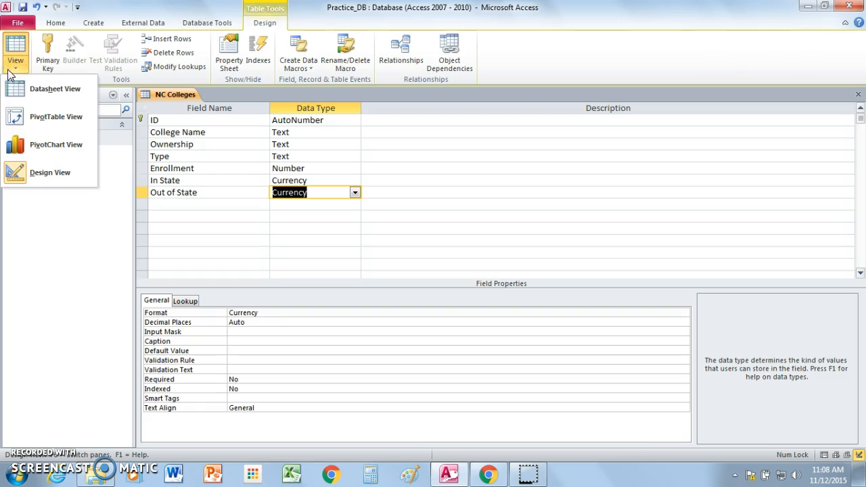
click(26, 88)
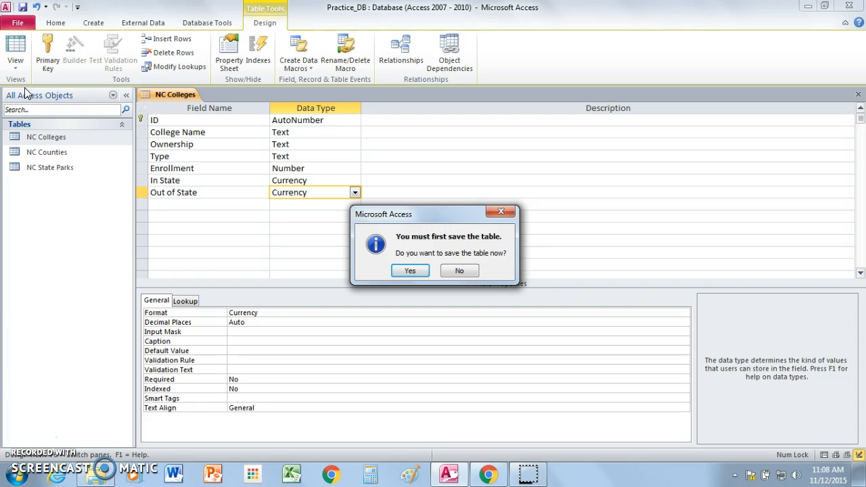
click(409, 271)
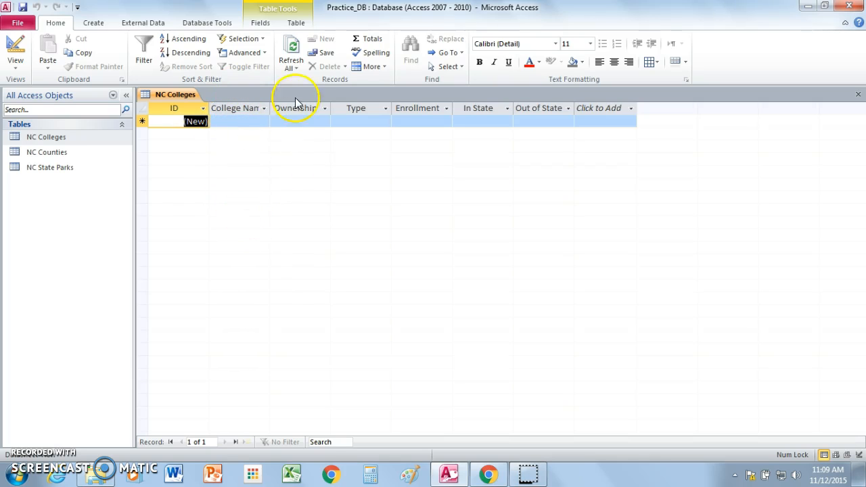
Widen the College Name, Ownership and Type columns in the datasheet.
drag(270, 110, 285, 110)
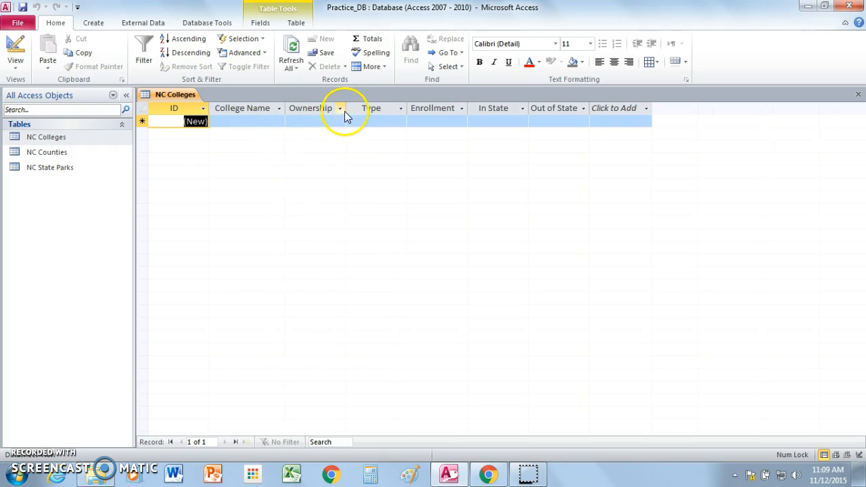
drag(345, 108, 367, 108)
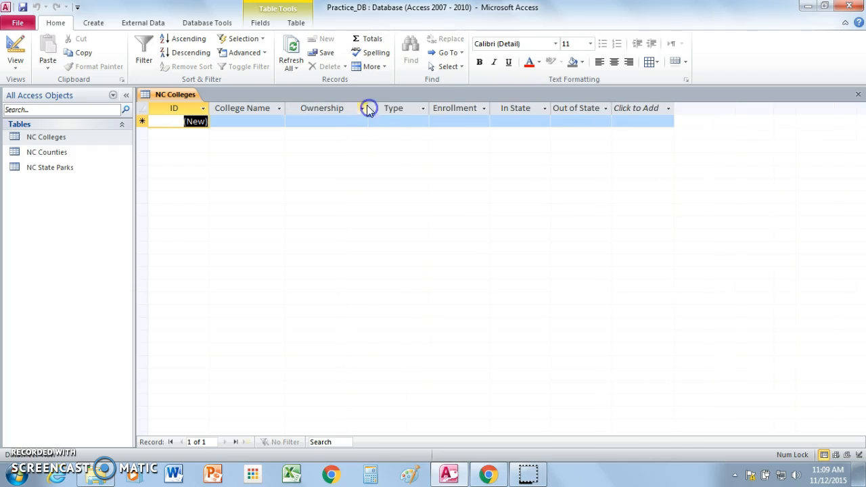
drag(427, 108, 448, 108)
click(505, 109)
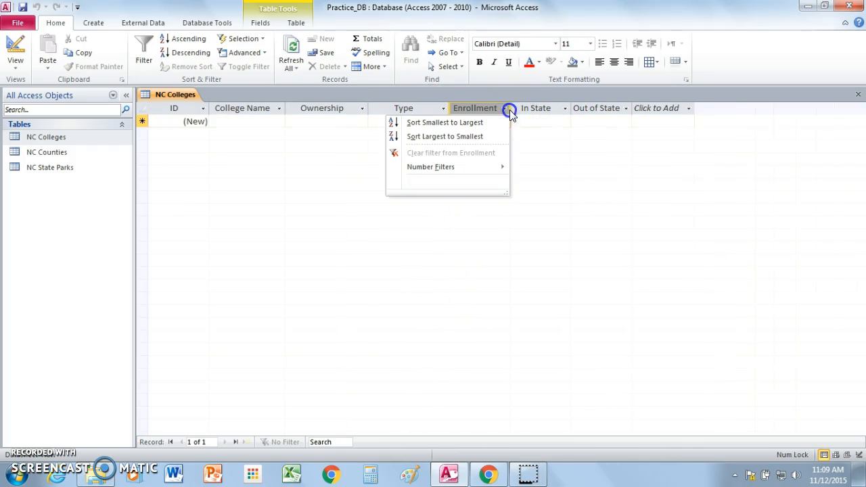
click(525, 119)
Apply the comma number format (Standard) to the Enrollment column.
click(485, 109)
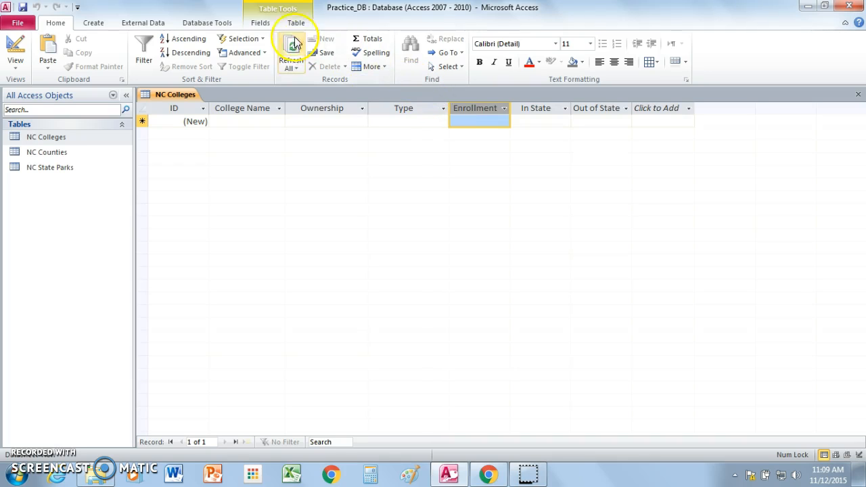
click(260, 23)
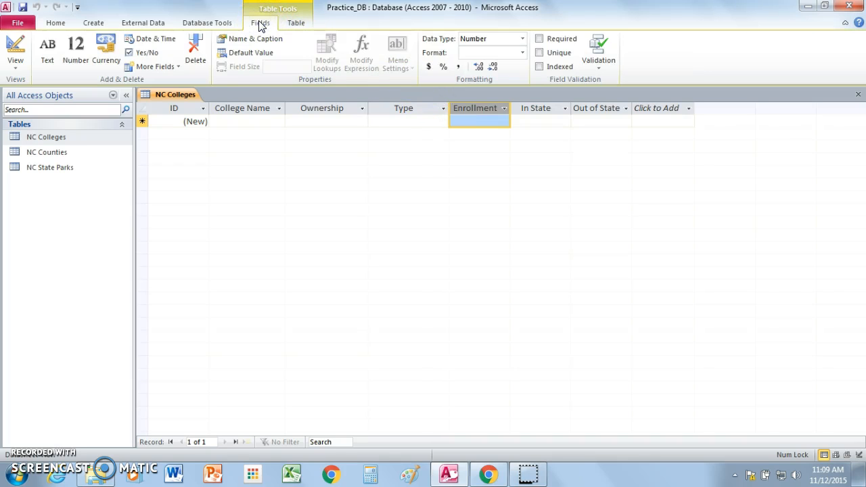
click(458, 67)
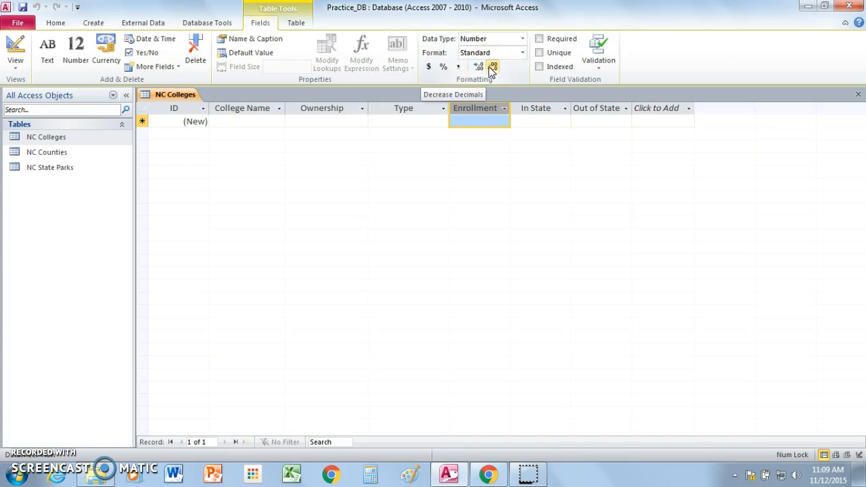
click(530, 150)
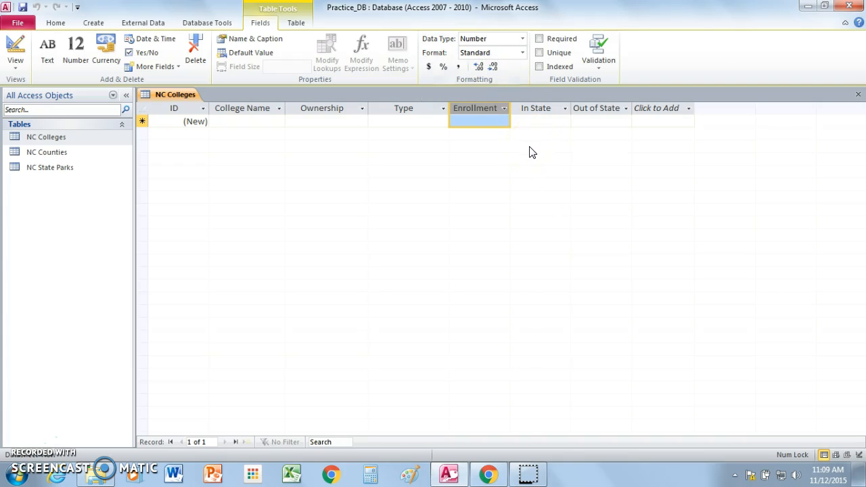
Enter Applachian State as the College Name of the first record in the NC Colleges table.
click(334, 149)
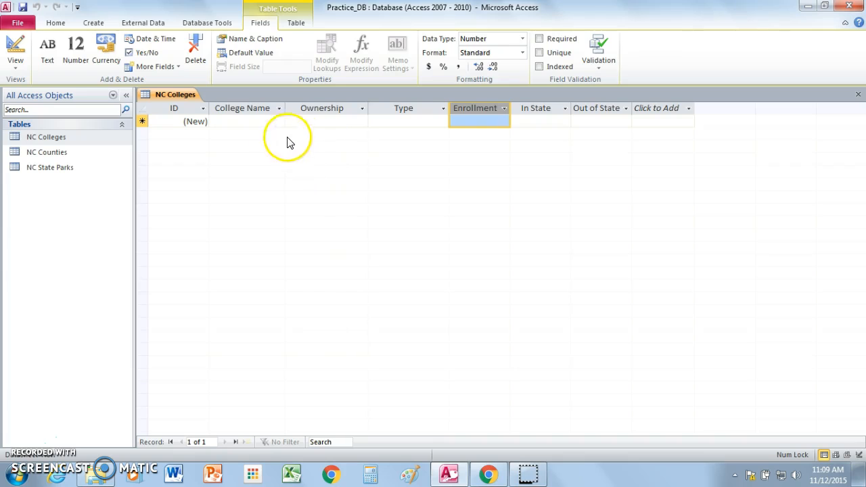
click(247, 121)
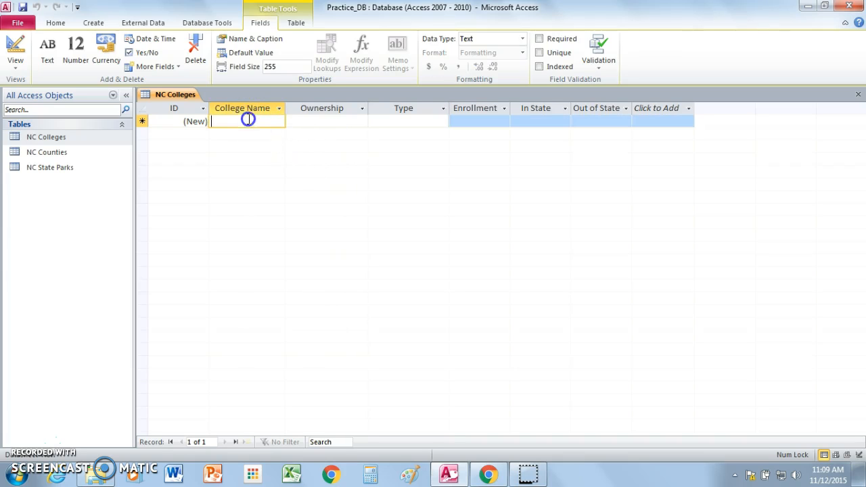
click(336, 167)
text(A)
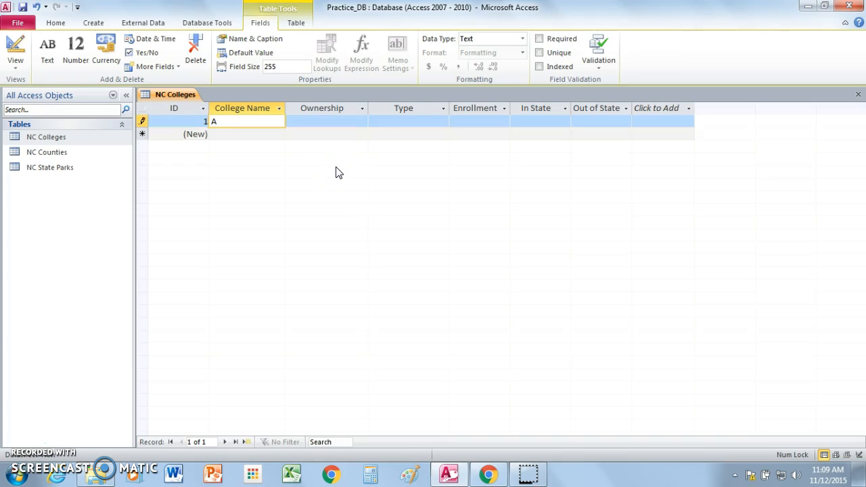
text(pplachian State)
Set the Applachian State record's Ownership to Public and its Type to 4 yr.
click(327, 121)
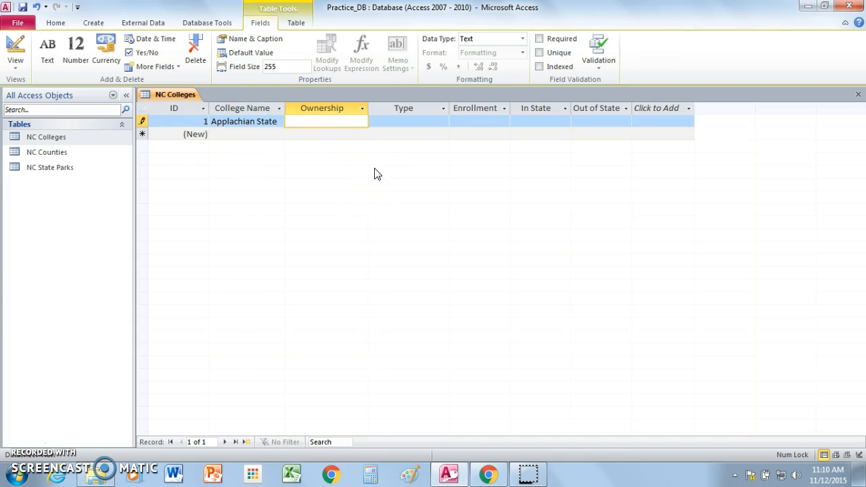
text(Public)
click(401, 122)
text(4 yr)
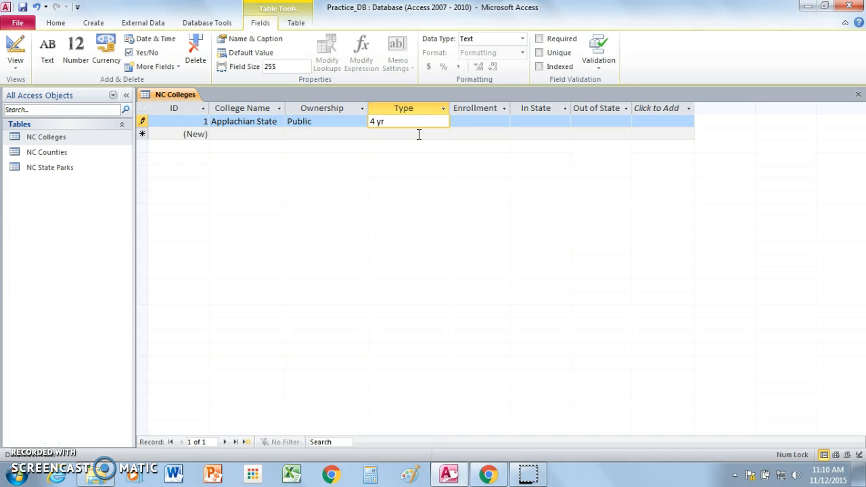
Enter 14653 as the Enrollment of the Applachian State record.
click(464, 121)
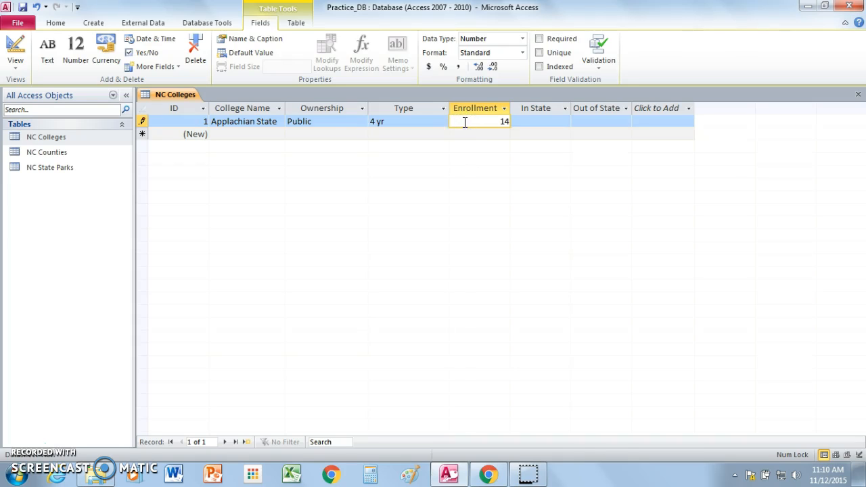
text(14653)
key(Tab)
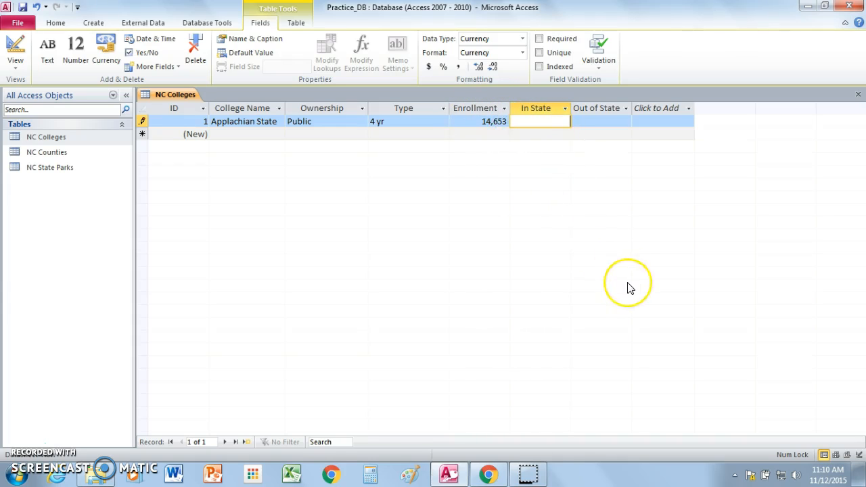
Enter 4000 for In State and 13600 for Out of State to complete the Applachian State record.
text(4000)
key(Tab)
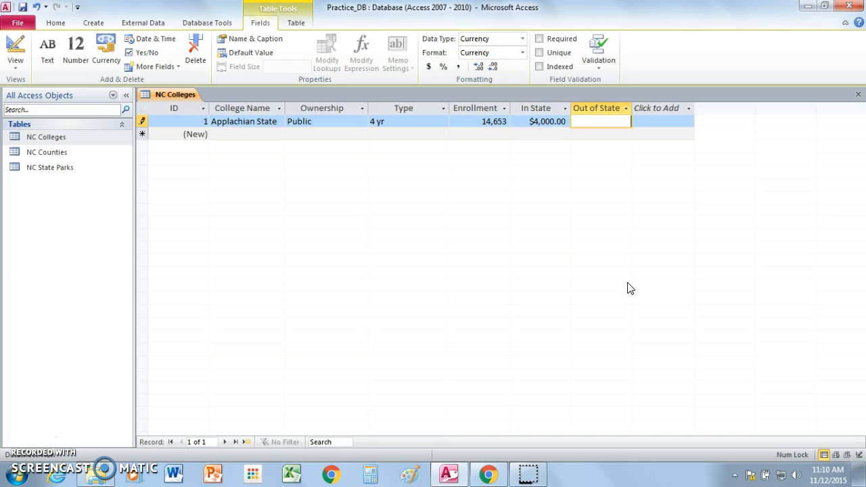
text(13600)
key(Return)
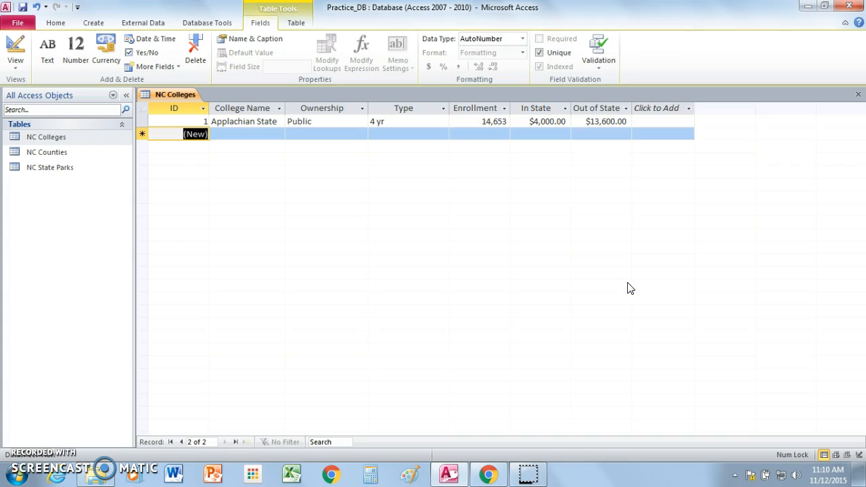
Start a second record with East Carolina as its College Name.
click(247, 133)
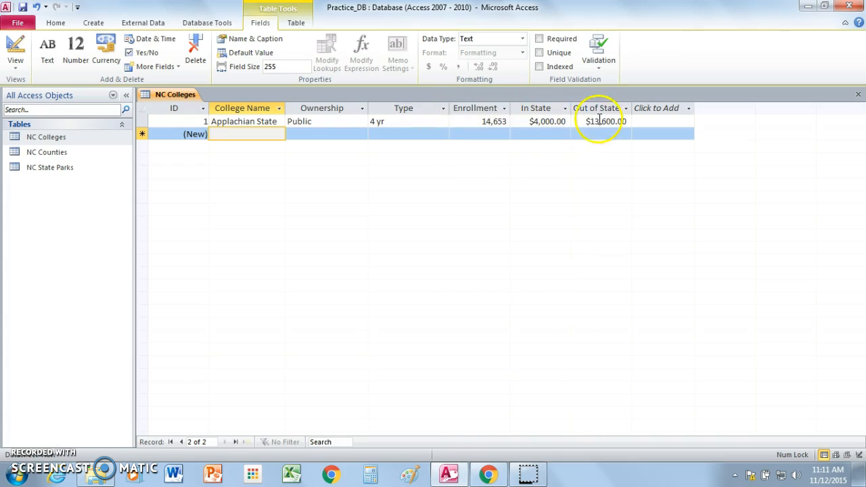
click(256, 133)
text(East Carolina)
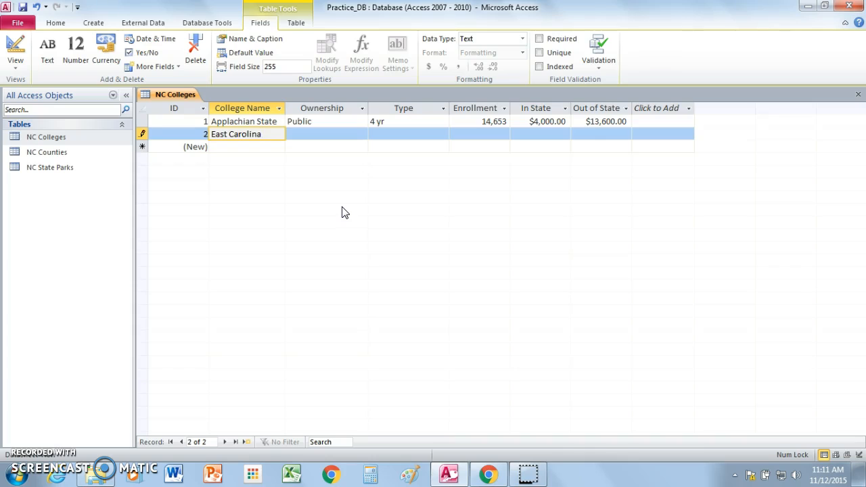
key(Tab)
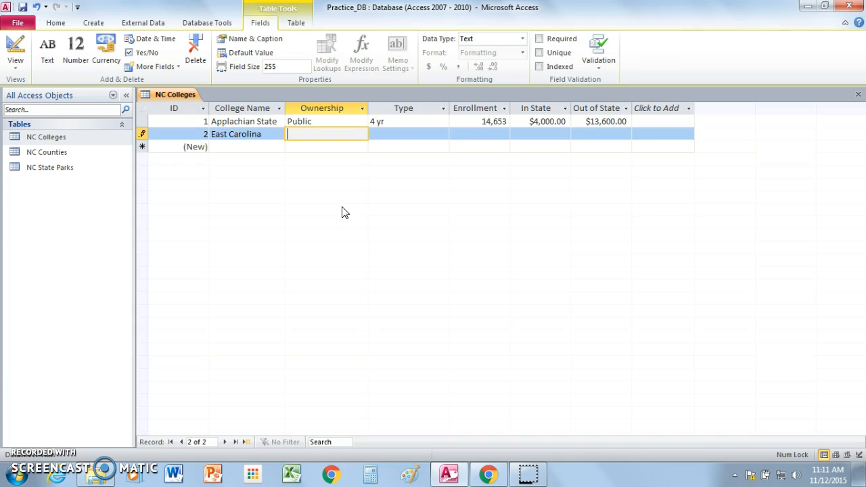
click(340, 199)
click(299, 139)
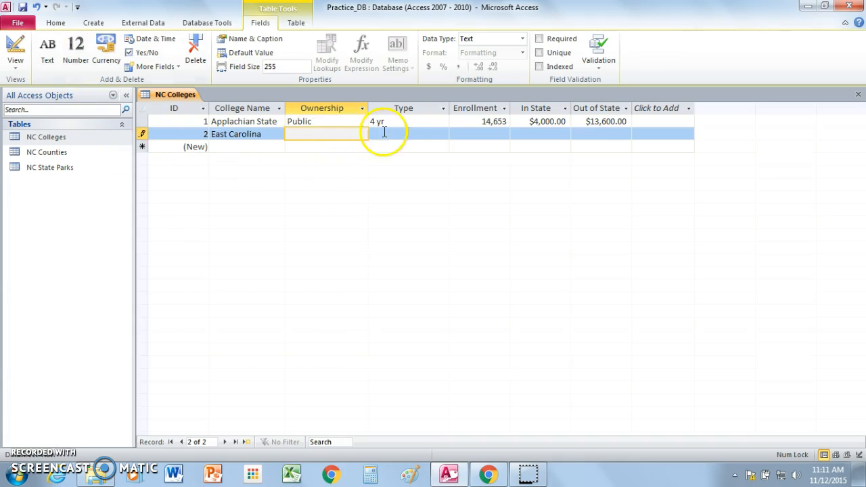
click(322, 120)
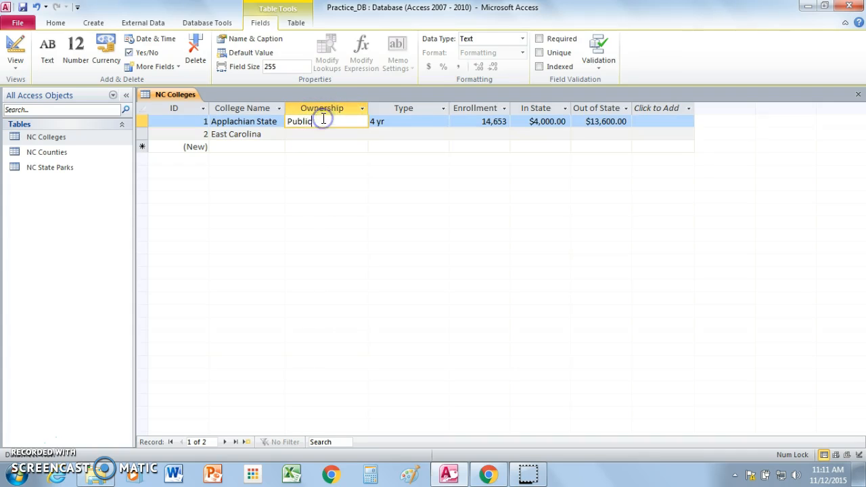
click(418, 117)
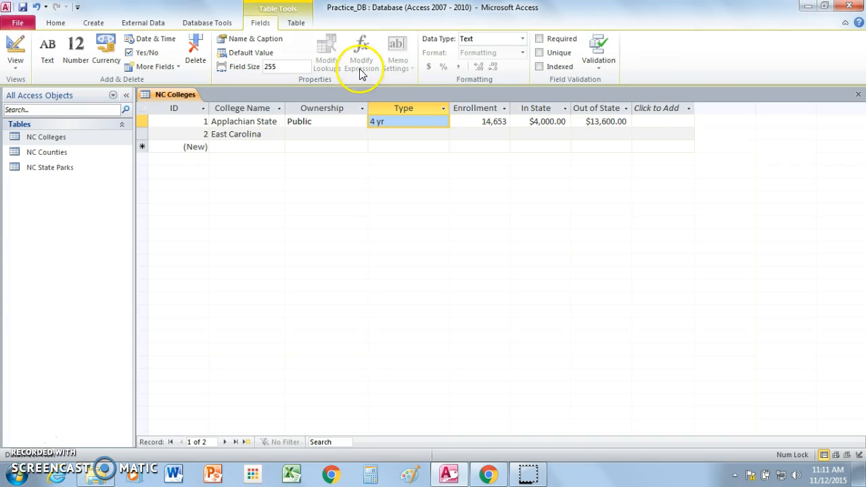
Close the Practice_DB database and exit Access.
click(849, 8)
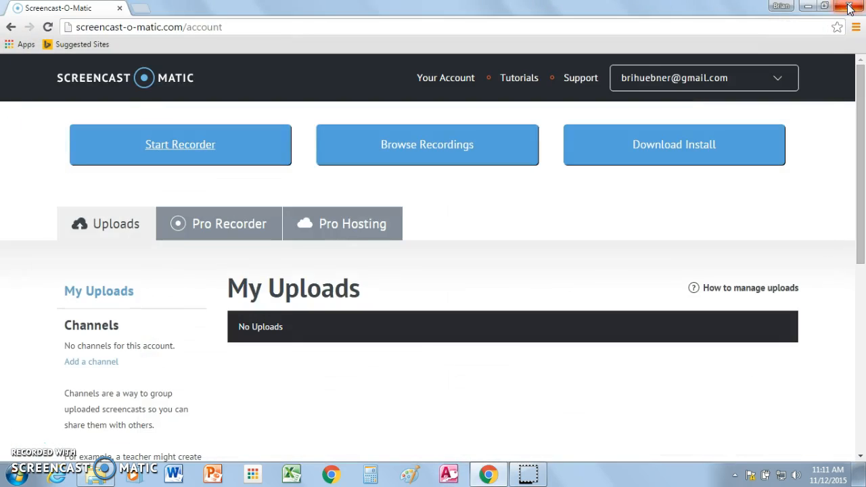